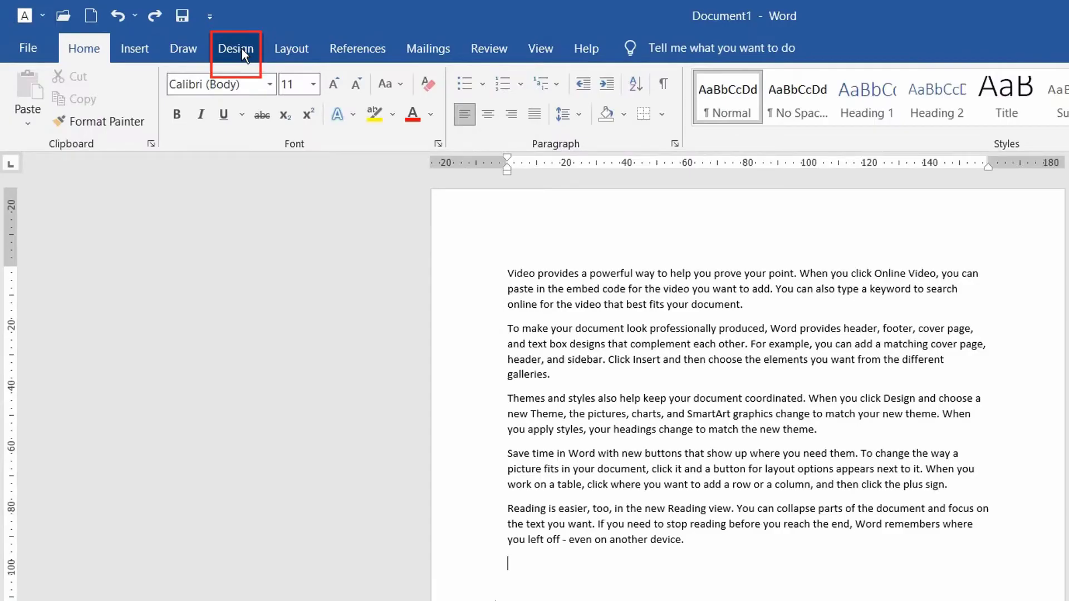
Apply the built-in DO NOT COPY 2 watermark to the document
left_click(172, 35)
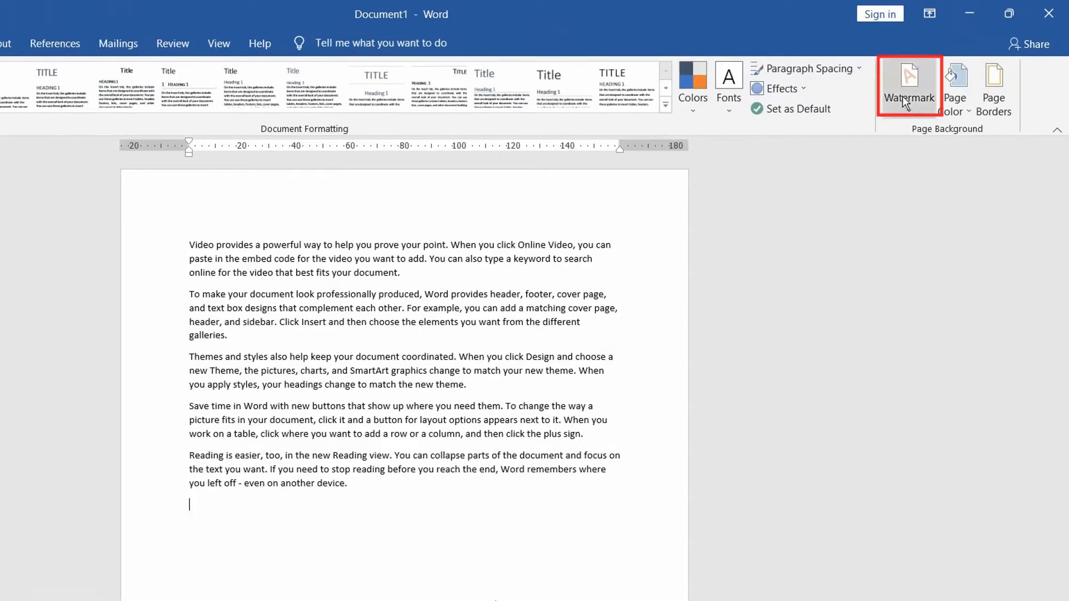
left_click(903, 95)
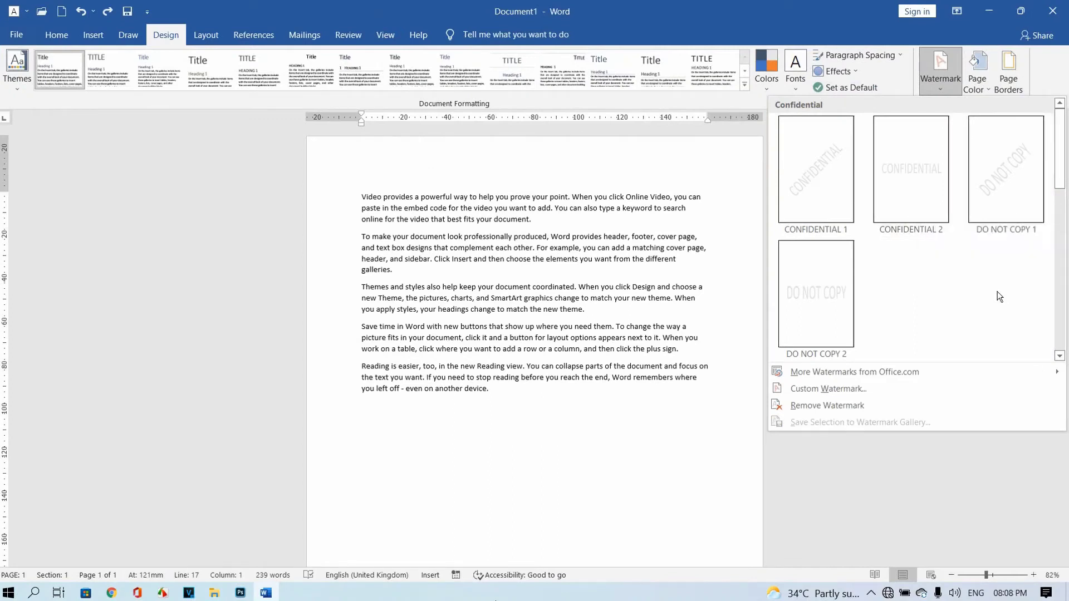
left_click(838, 293)
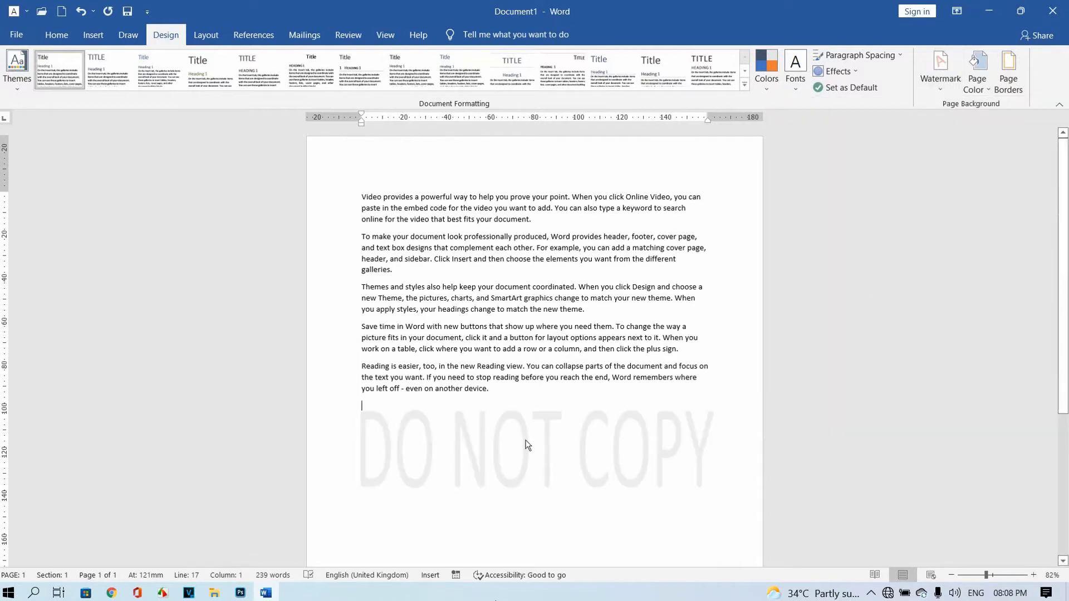
scroll(507, 452, "down", 3)
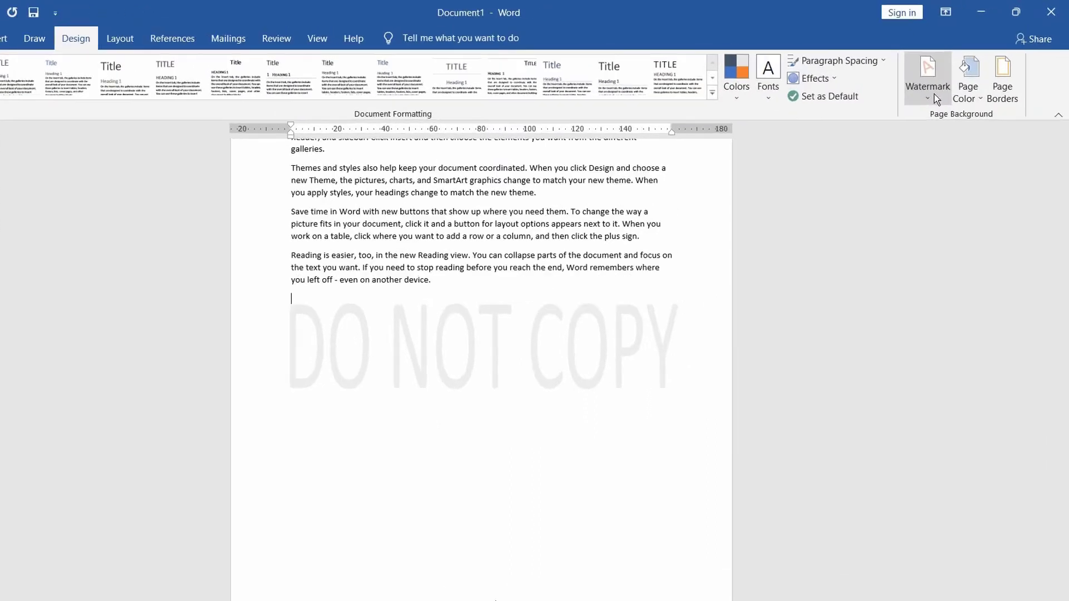
Open the custom watermark settings for the document
left_click(928, 104)
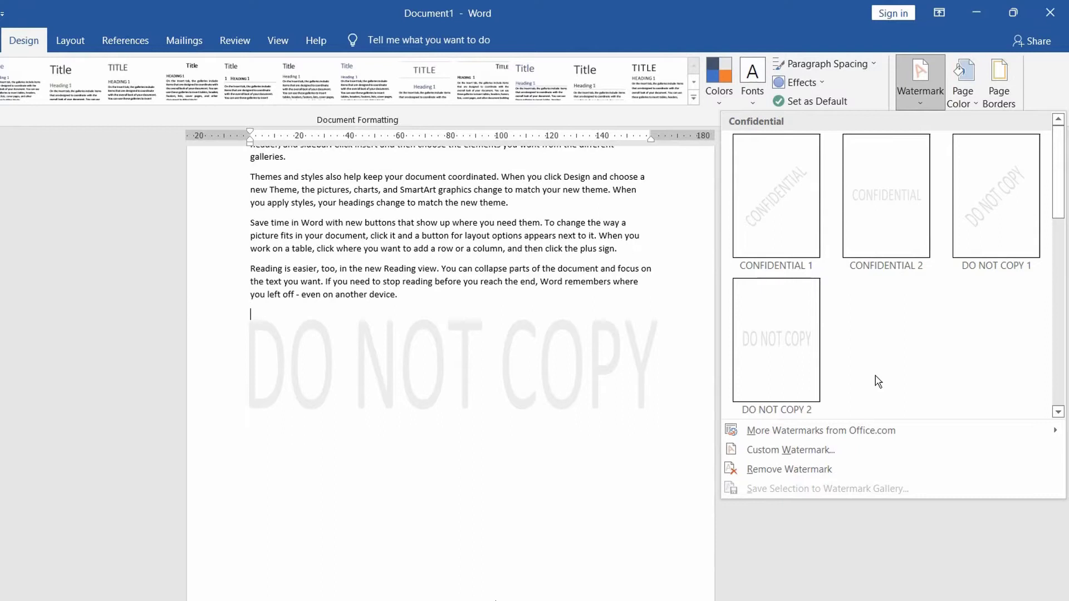
left_click(866, 455)
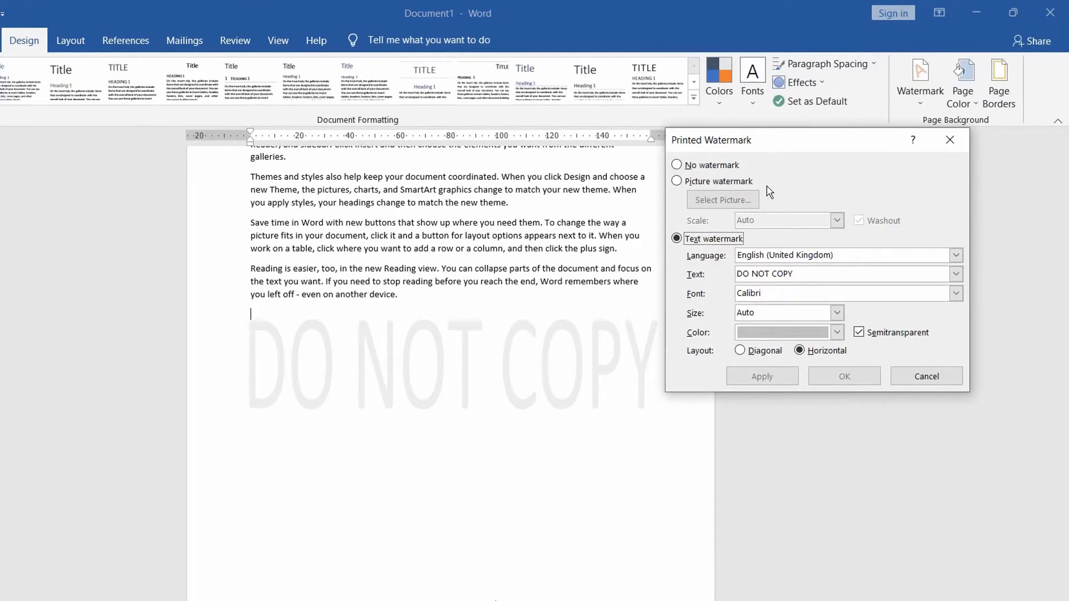
left_click(677, 181)
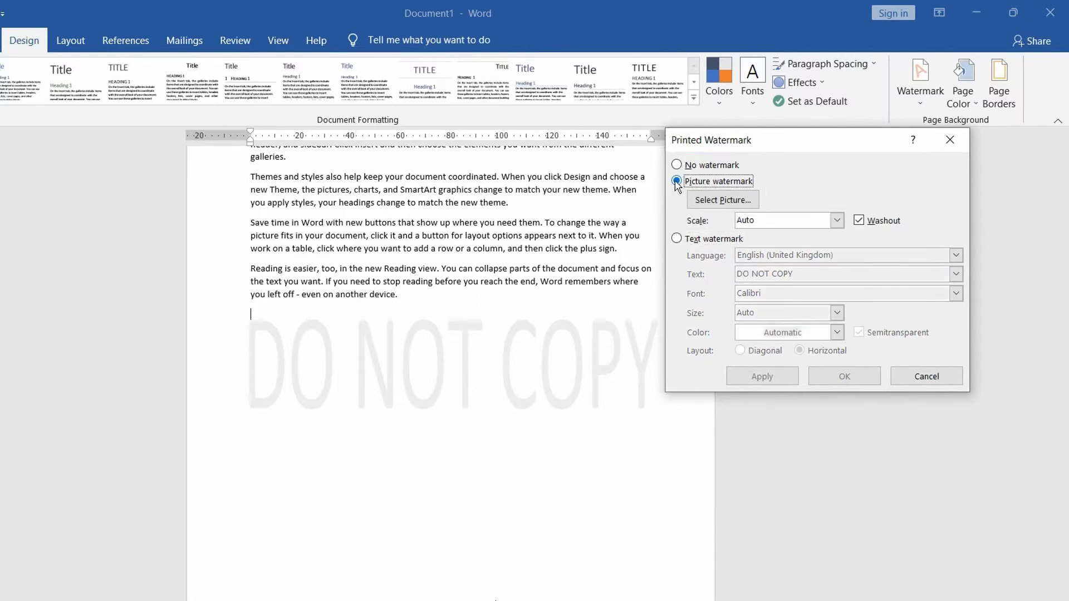
left_click(710, 203)
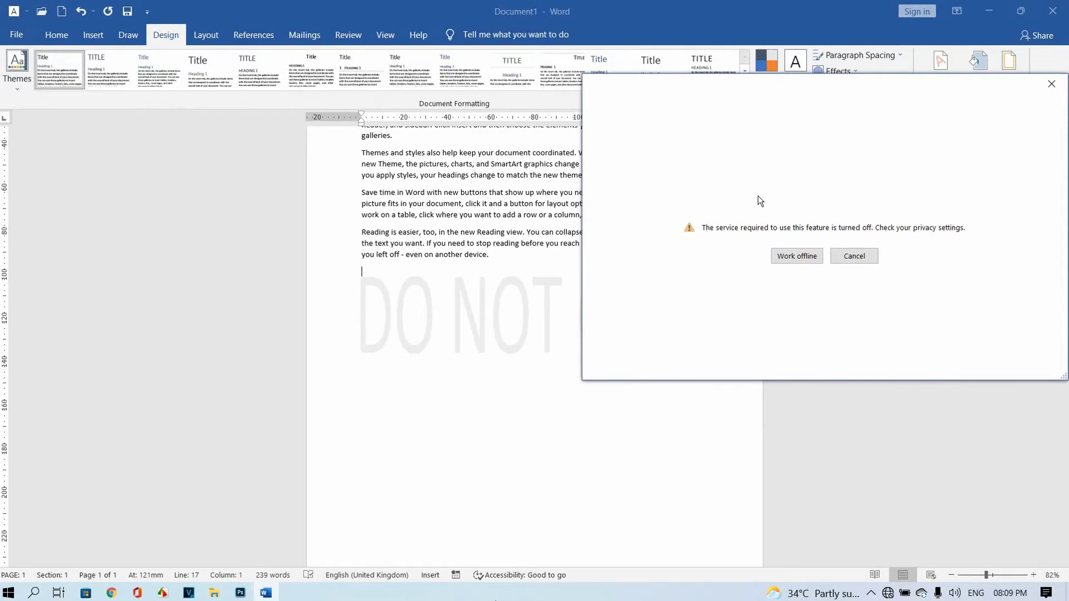
left_click(803, 259)
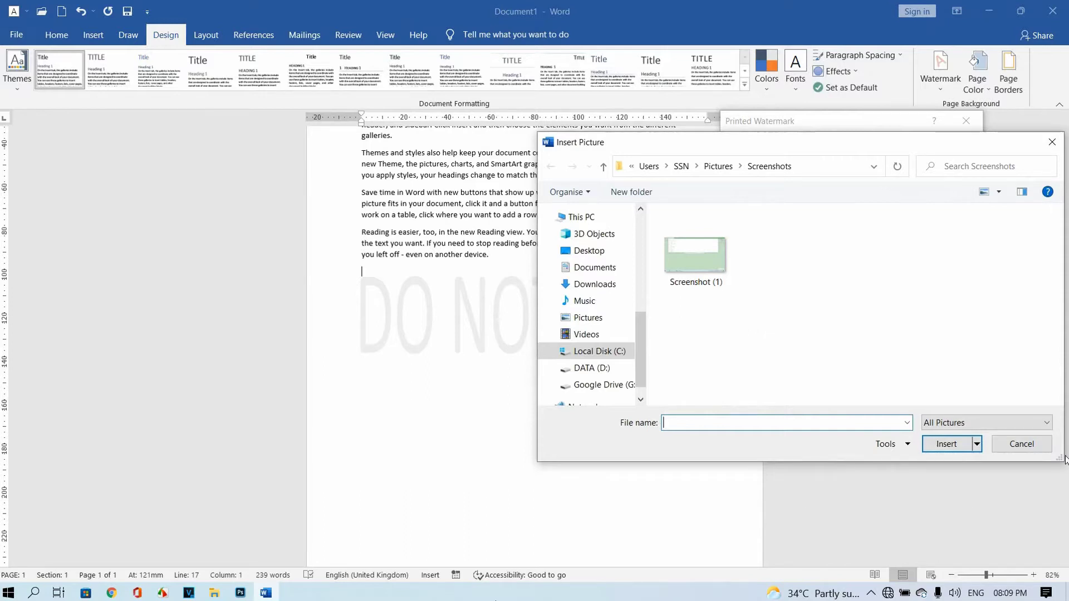
left_click(1018, 440)
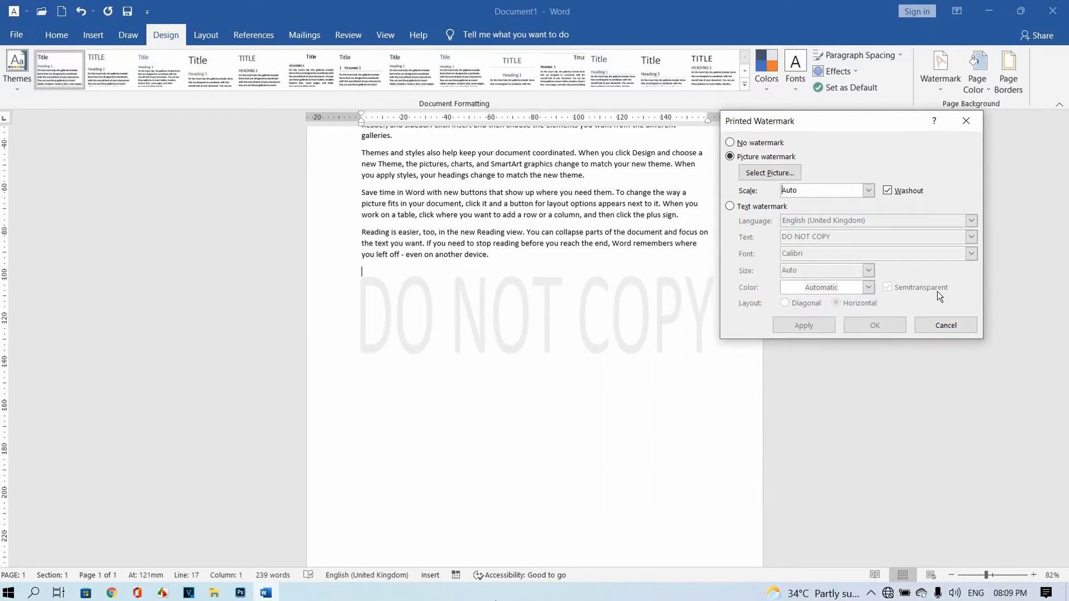
Choose a text watermark and replace its wording with "ict share"
left_click(730, 206)
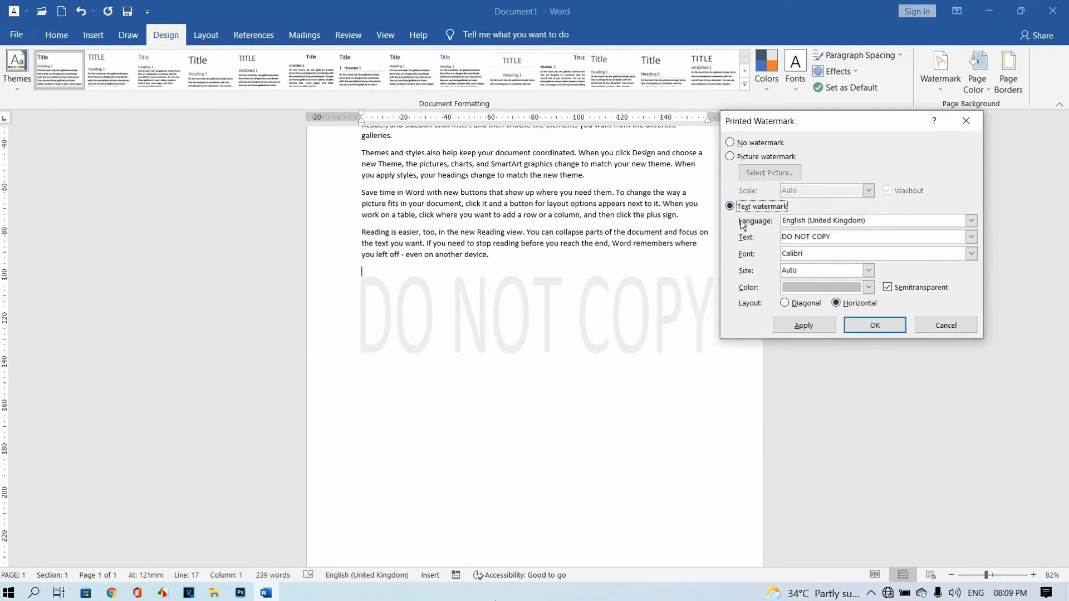
left_click_drag(831, 236, 783, 237)
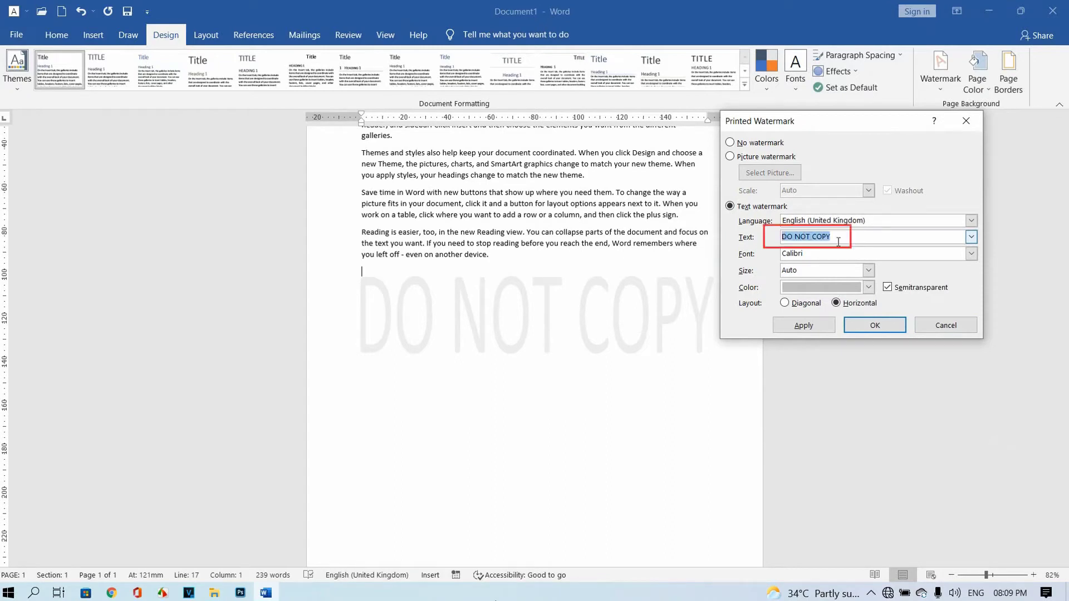
key("BackSpace")
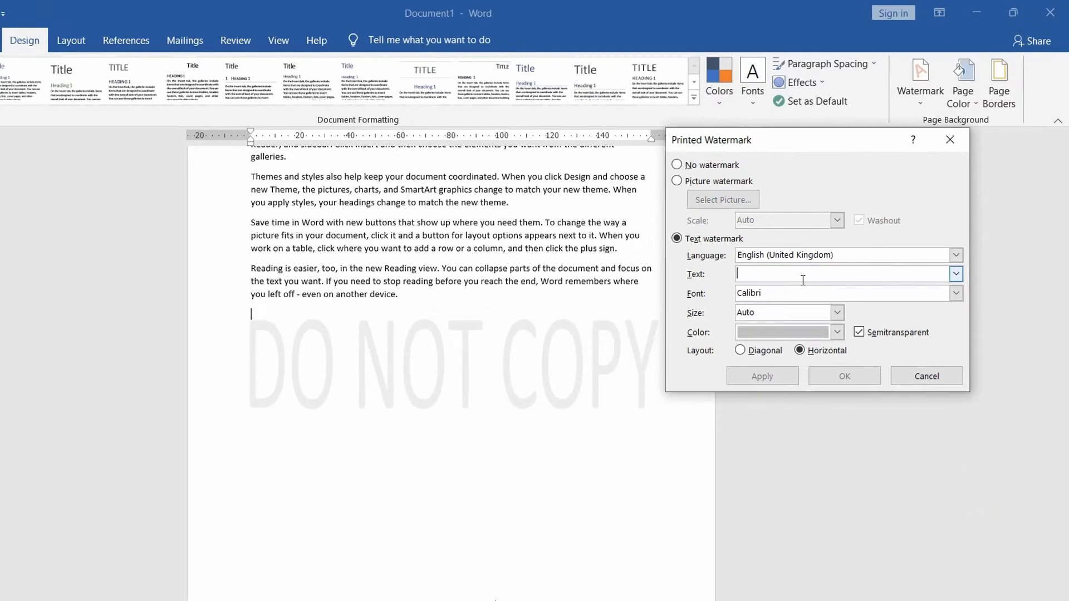
type("ict share")
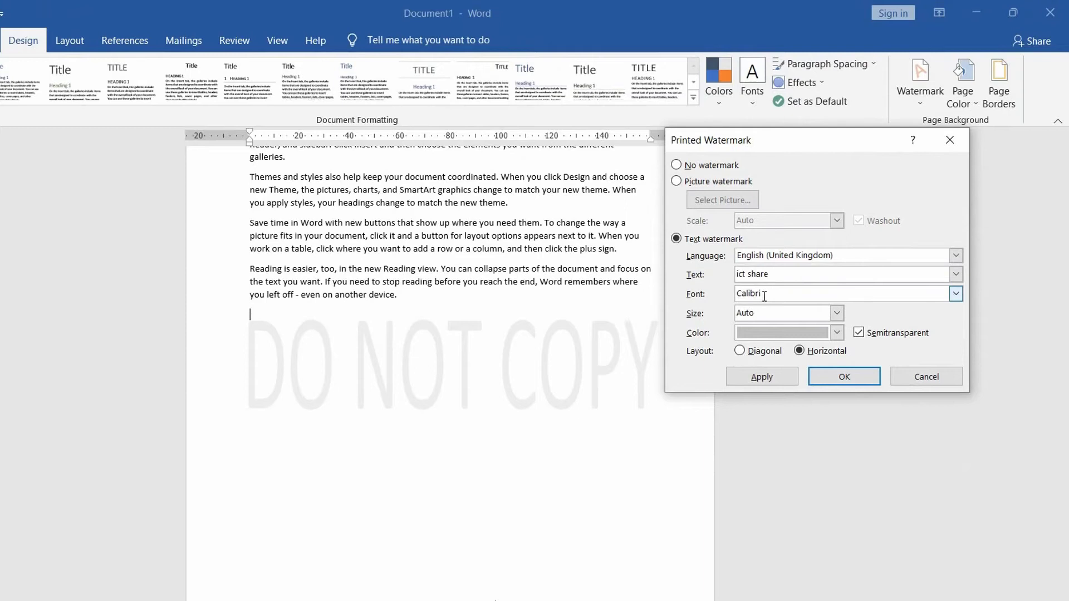
Set the watermark's font to Calibri and its size to 40, and apply it to the page
left_click(956, 294)
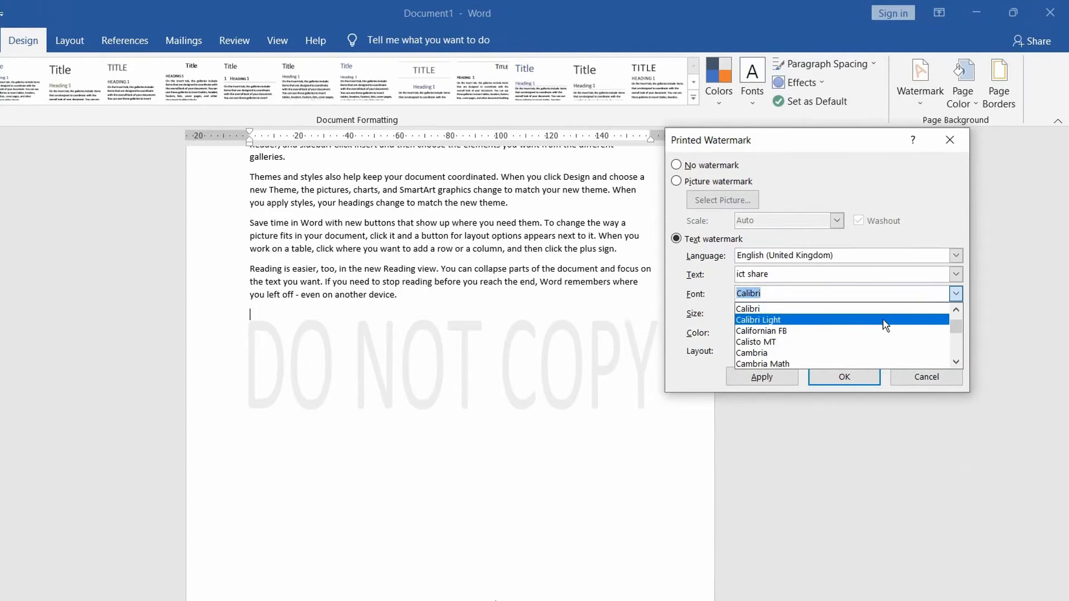
left_click(802, 311)
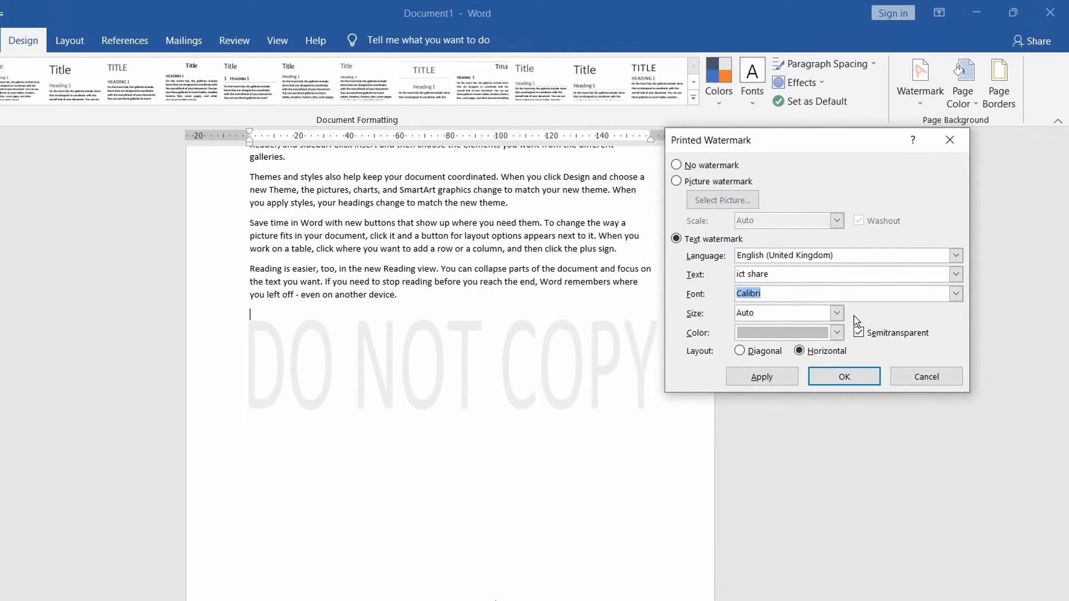
left_click(837, 313)
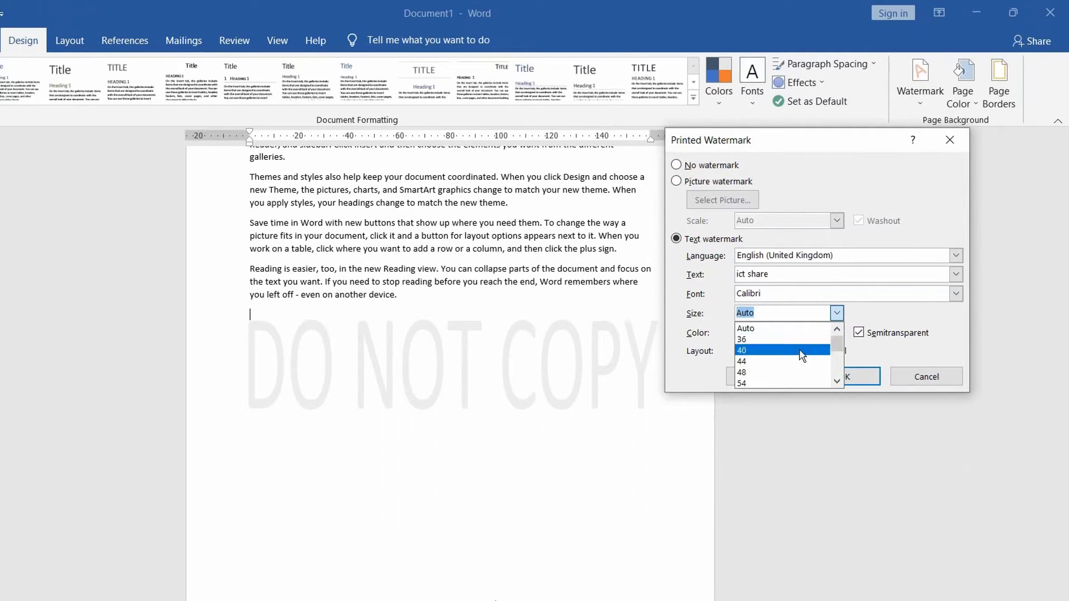
left_click(802, 350)
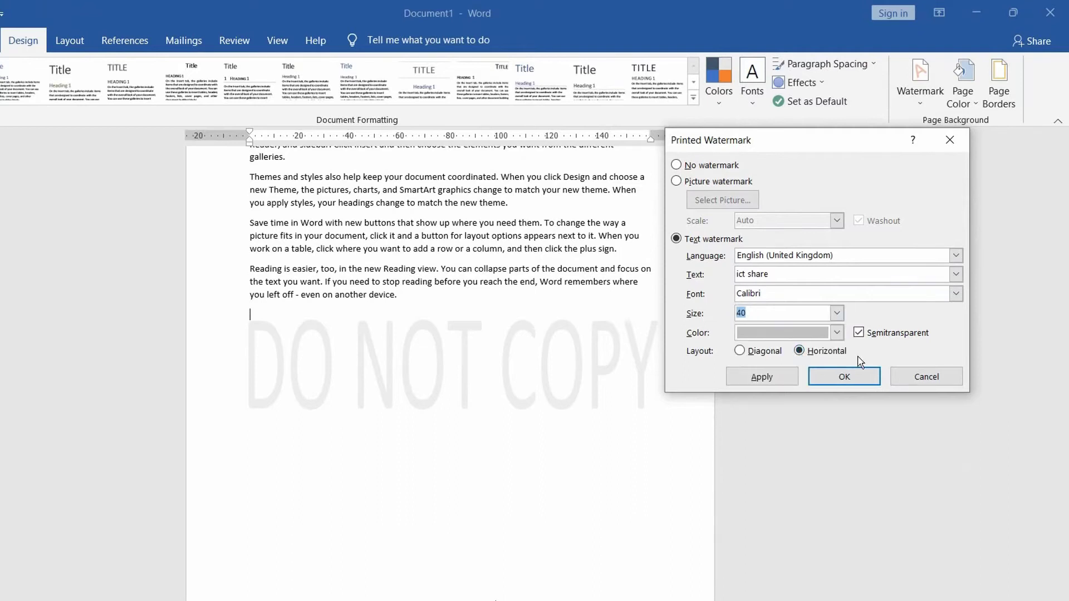
left_click(784, 376)
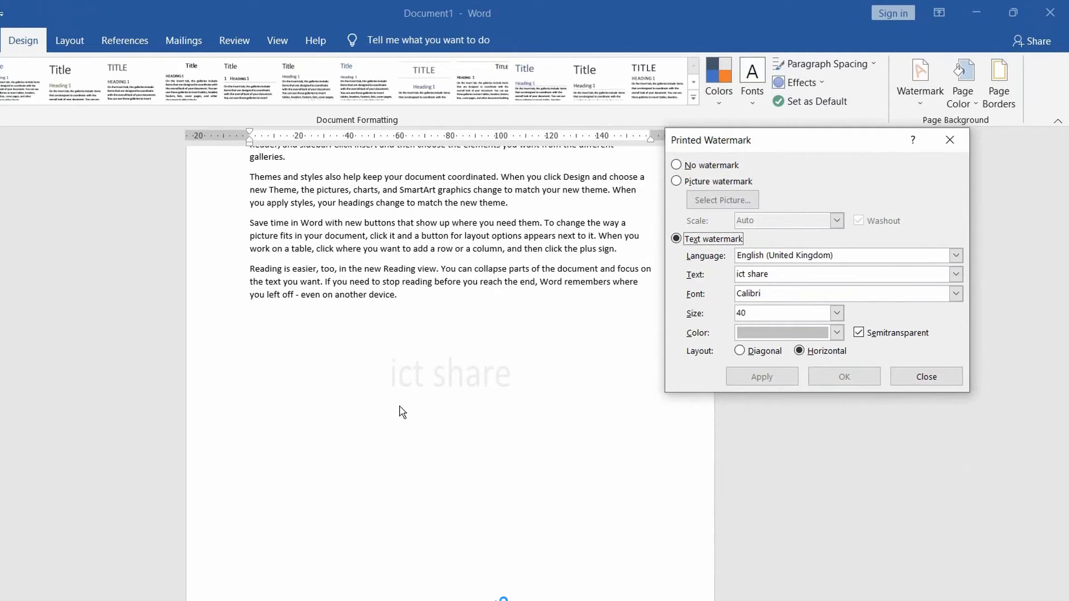
Enlarge the "ict share" watermark text to size 90 and apply the change
left_click_drag(785, 275, 738, 272)
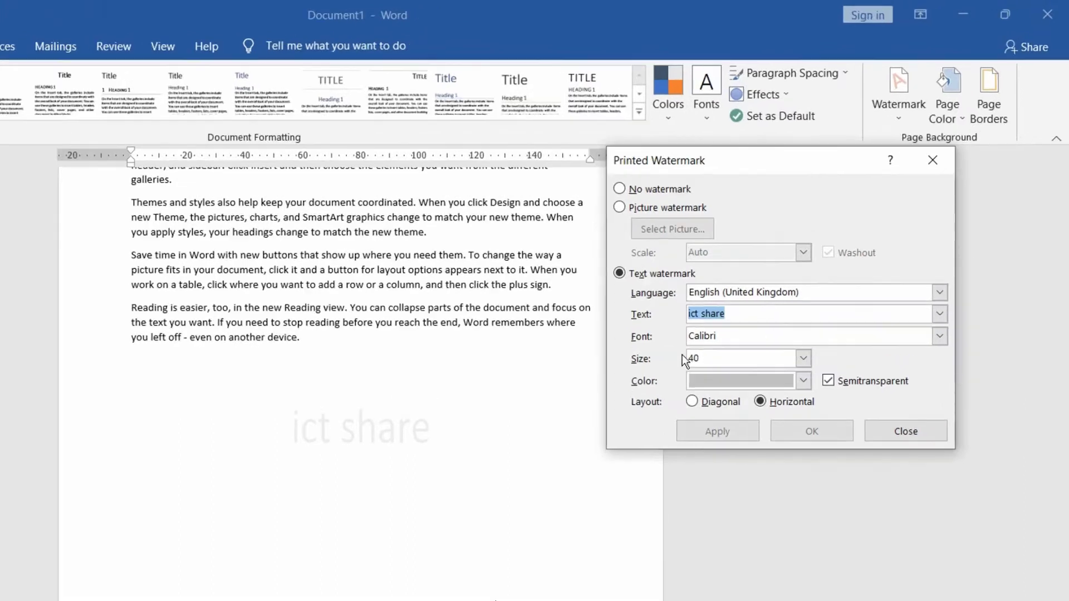
left_click_drag(696, 371, 658, 380)
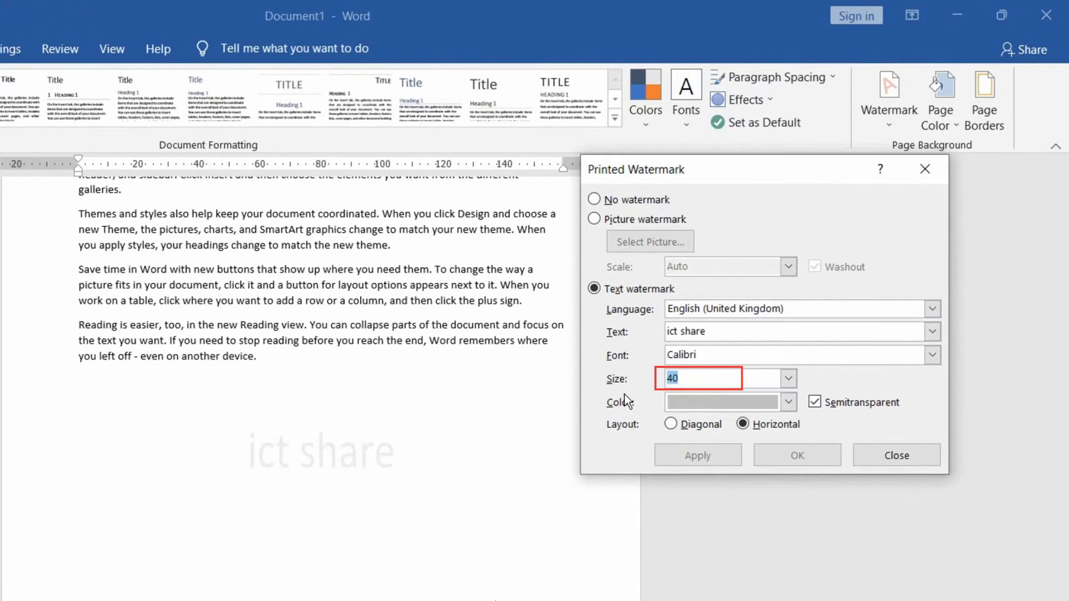
type("90")
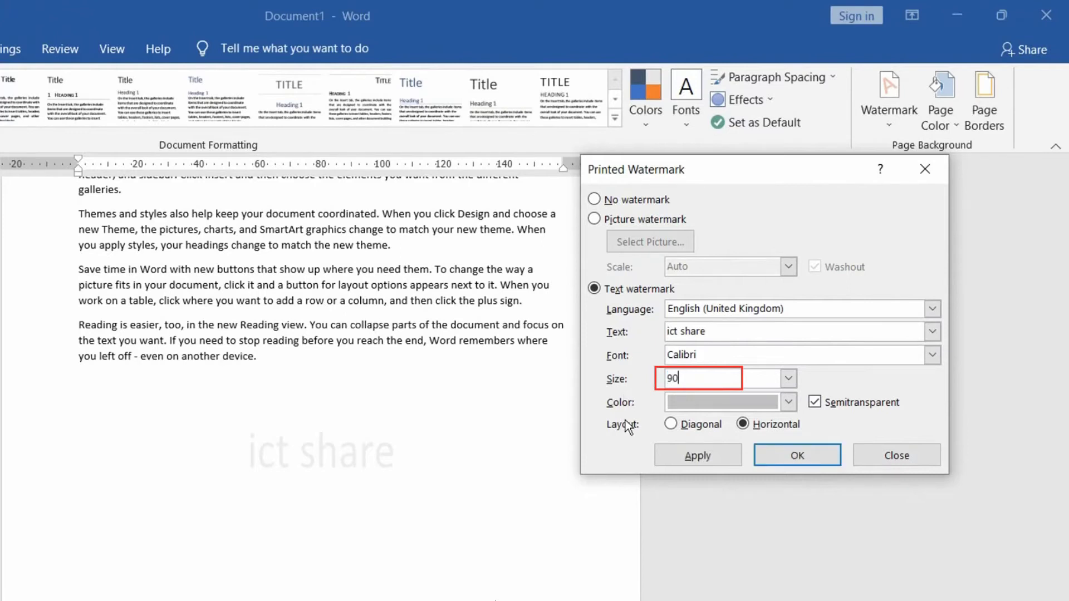
left_click(699, 455)
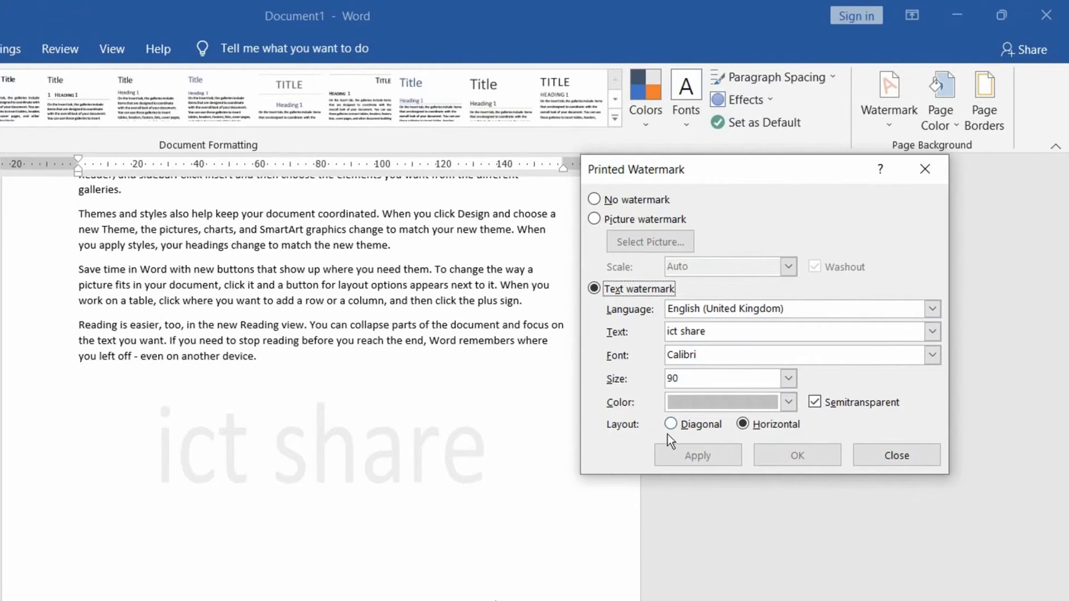
Set the watermark text colour to the standard red and apply it
left_click(788, 402)
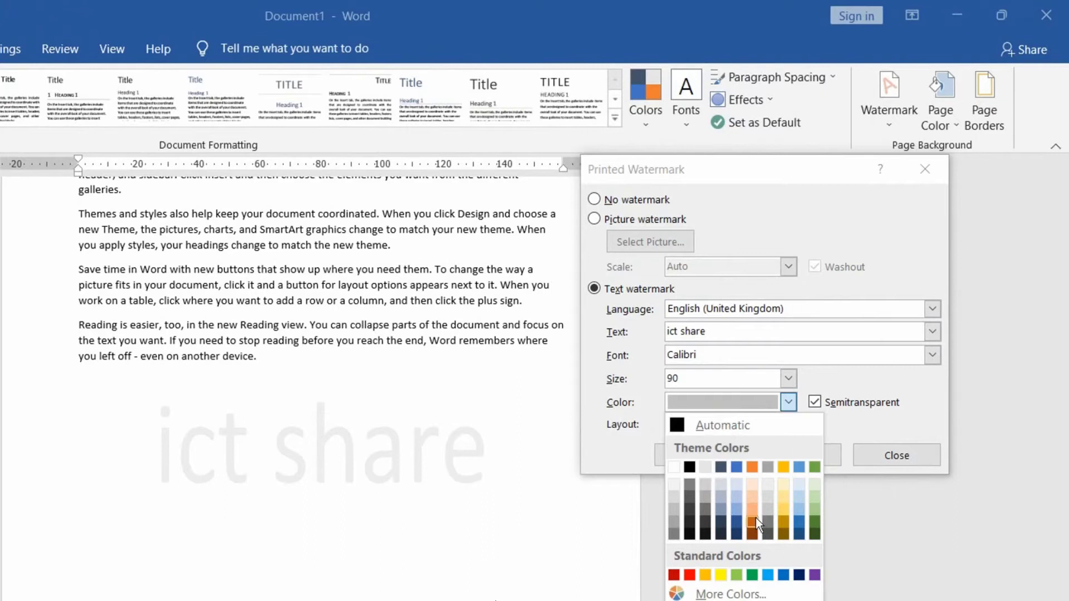
left_click(691, 575)
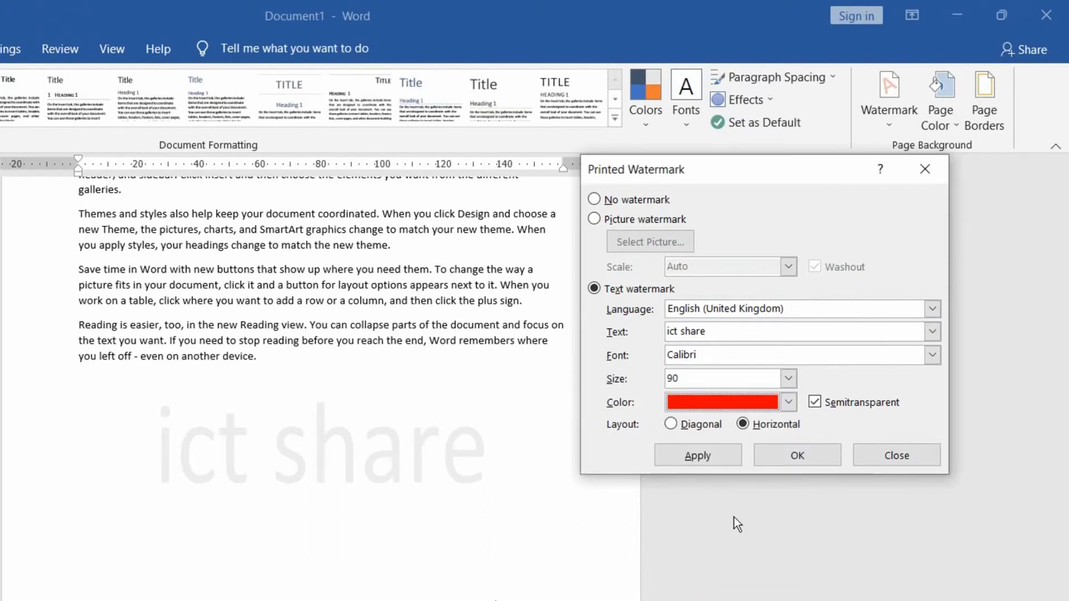
left_click(699, 456)
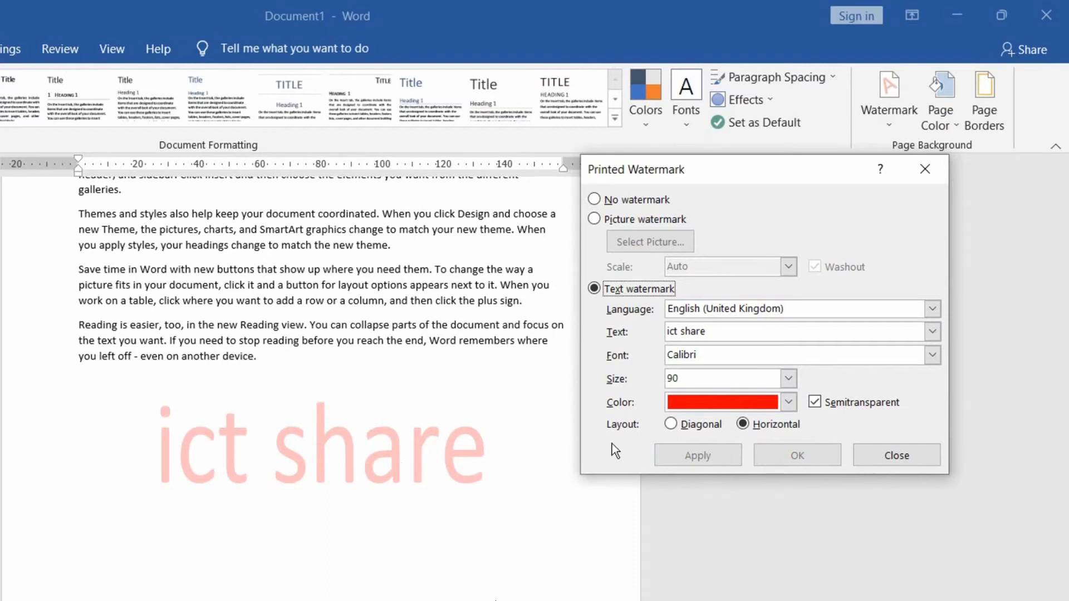
Switch the watermark to the diagonal layout, recolour it grey from the theme colours, and close the watermark settings
left_click(671, 425)
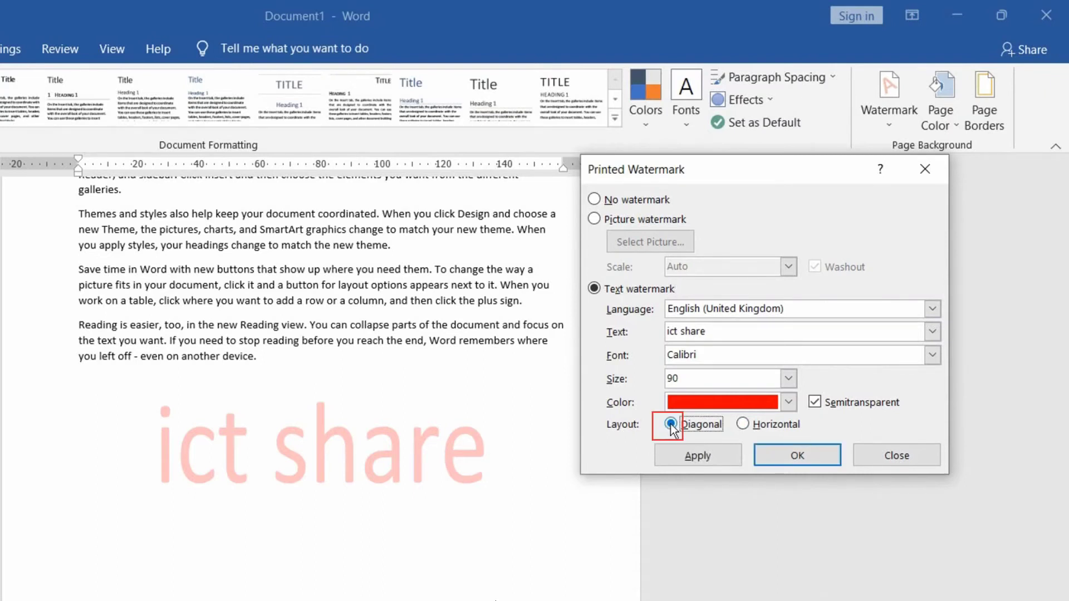
left_click(700, 454)
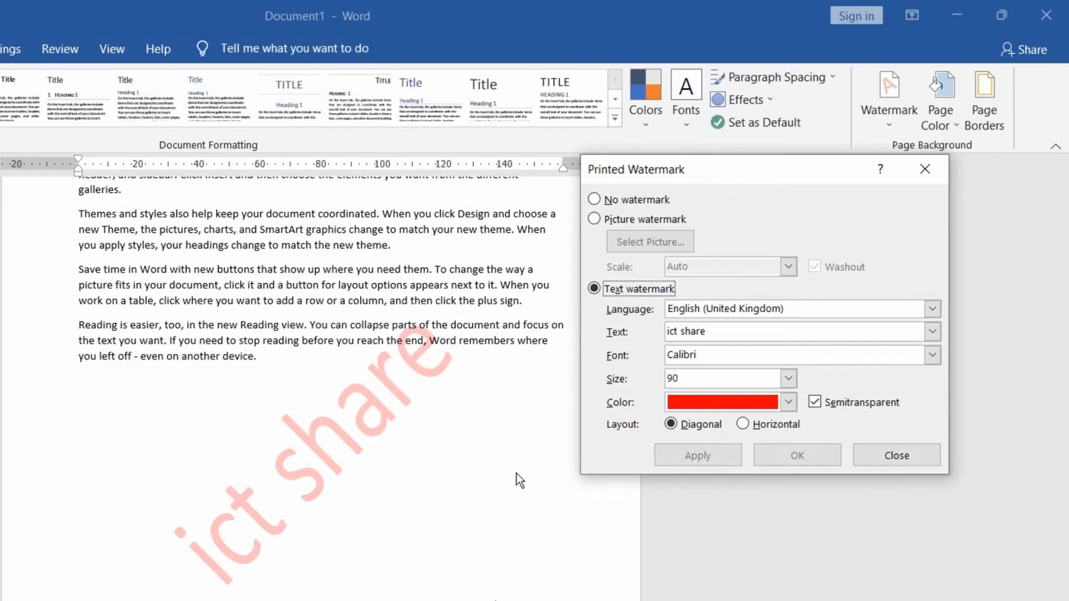
left_click(789, 403)
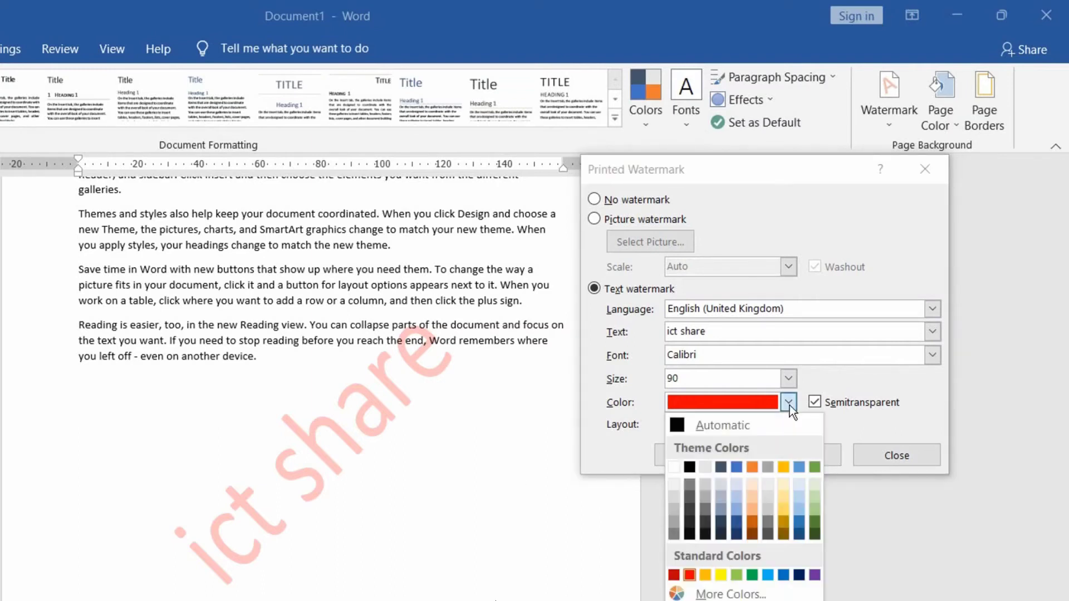
left_click(673, 509)
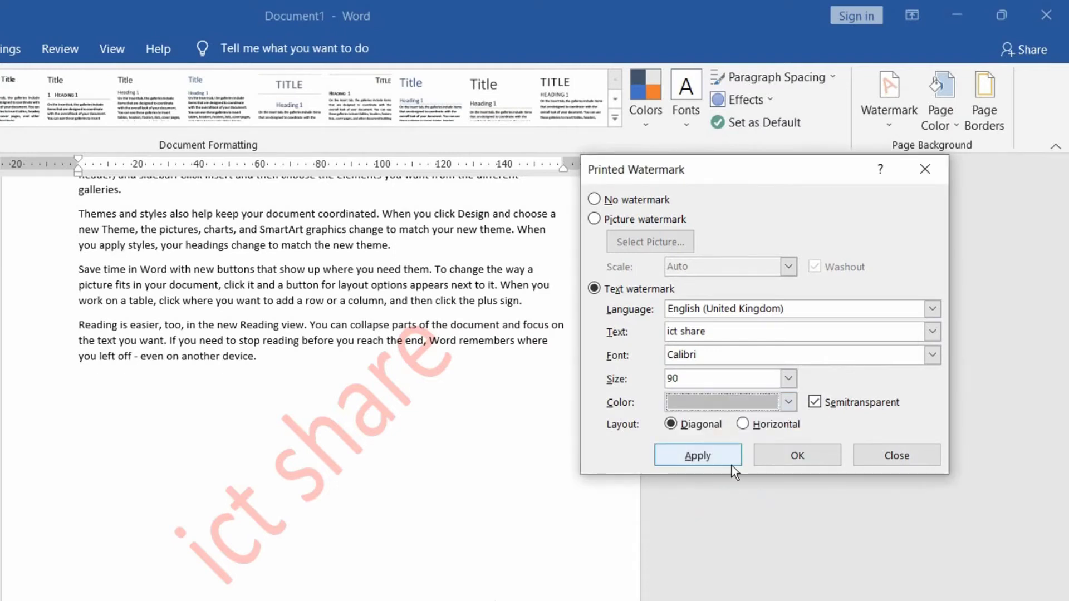
left_click(713, 459)
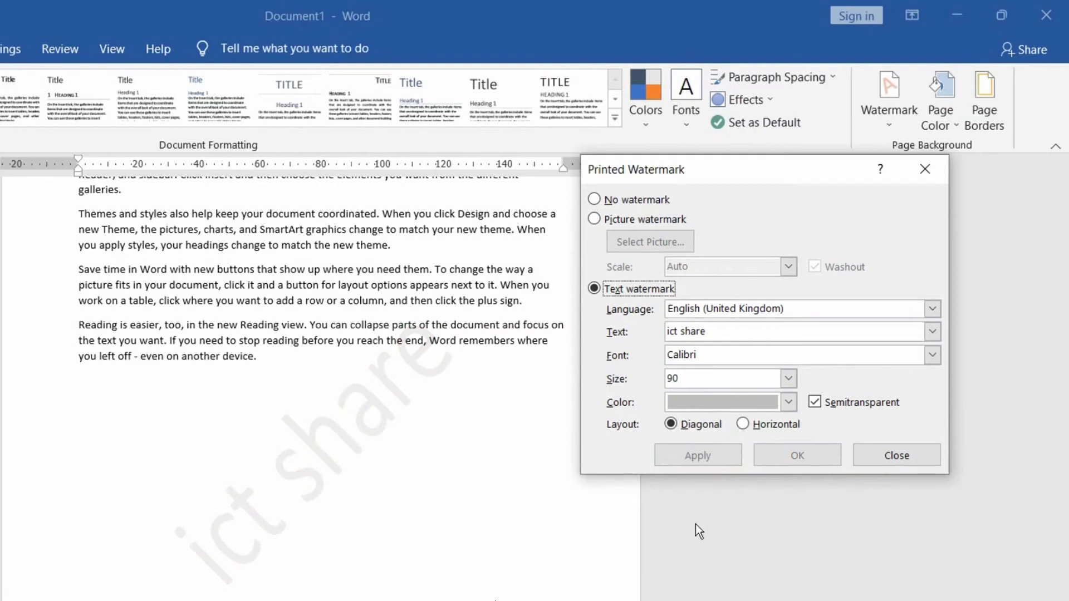
left_click(896, 457)
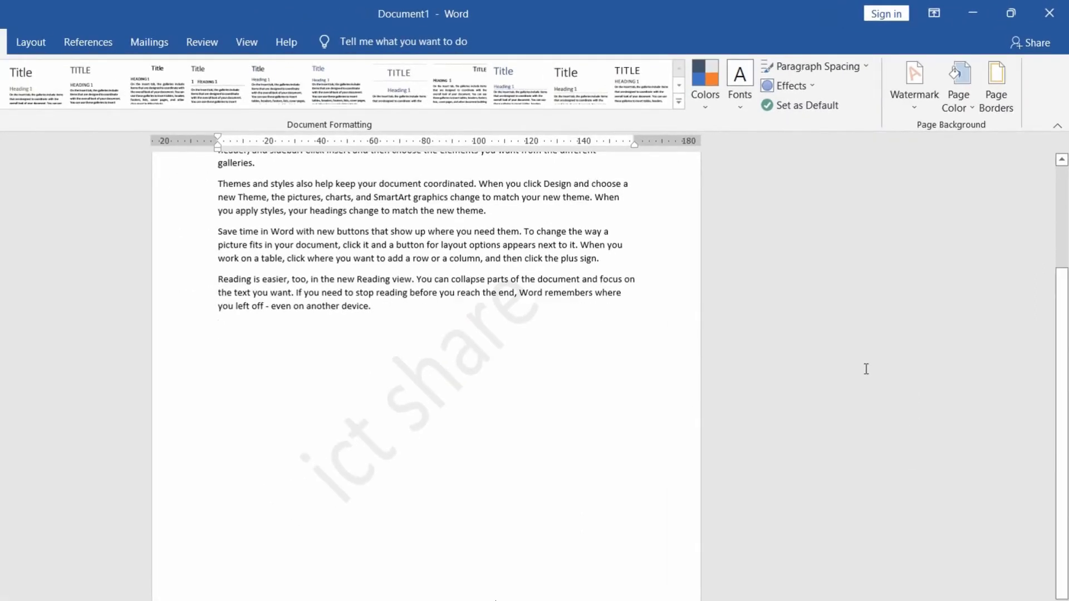
Insert a page break after the text to check the watermark on a second page, and remove the break again
key("alt+n")
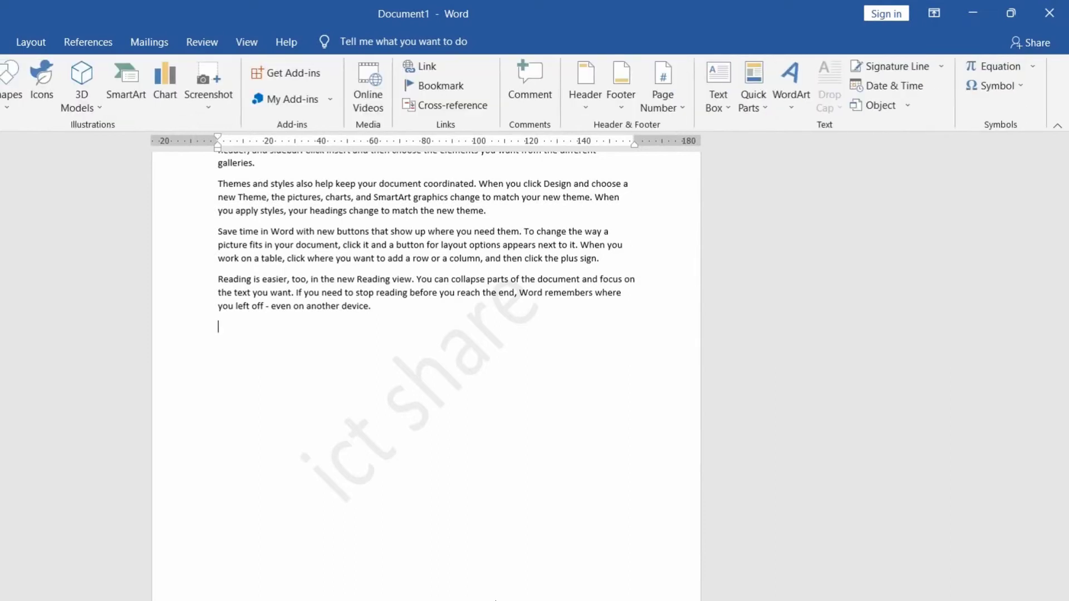
key("ctrl+Return")
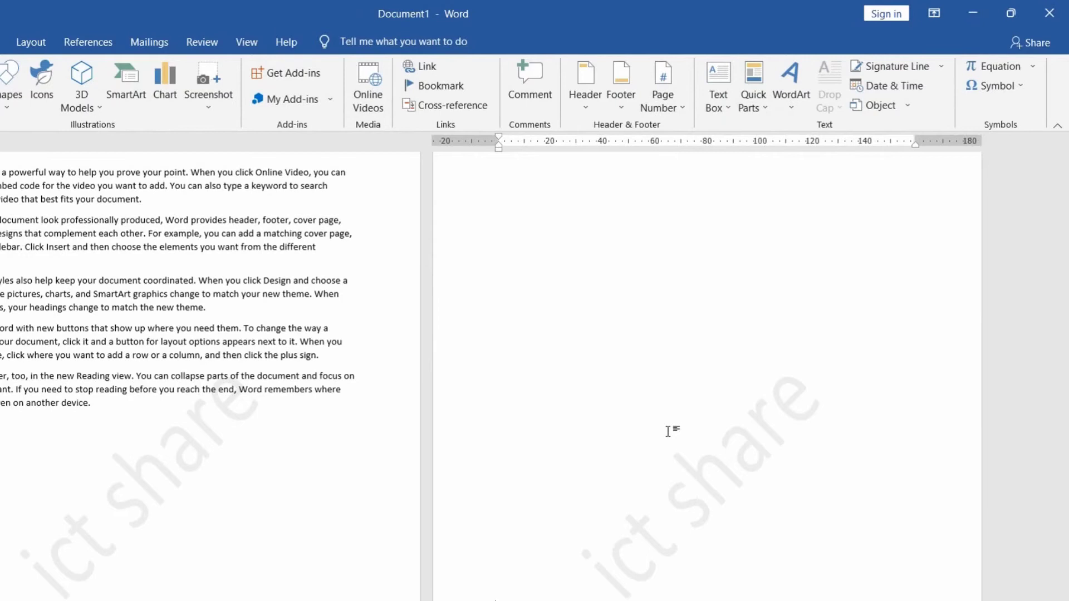
key("BackSpace")
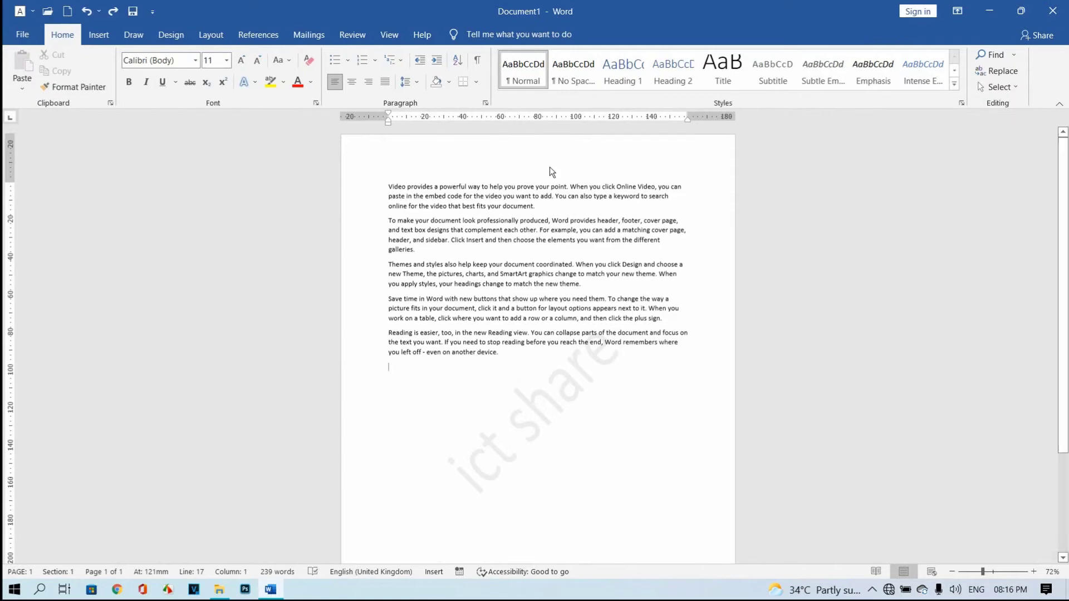
Set the page background to the medium-light orange shade from the theme colours
left_click(173, 36)
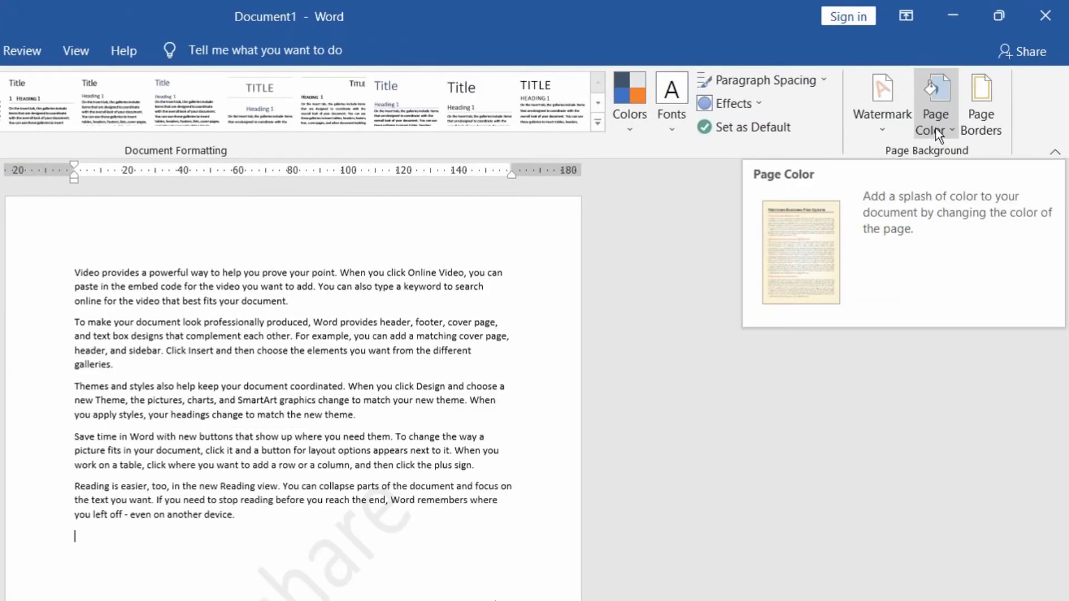
left_click(935, 123)
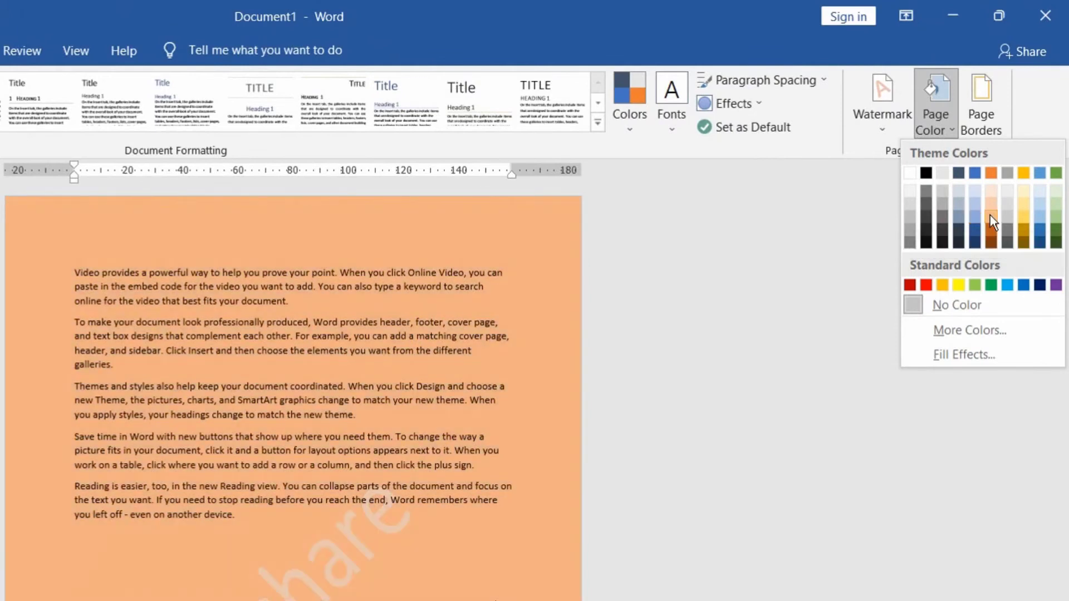
left_click(990, 216)
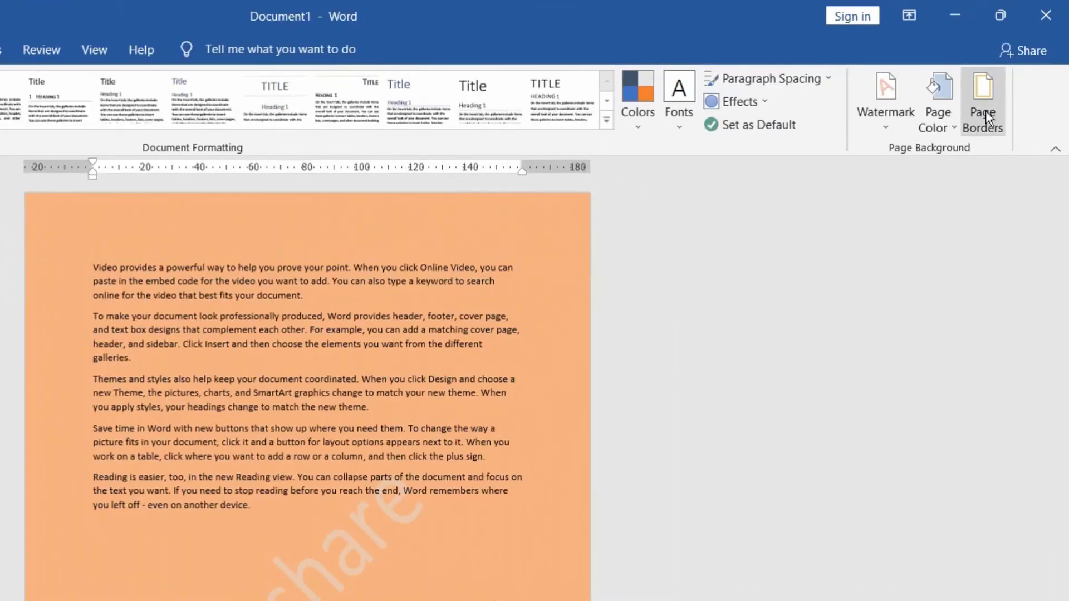
Add a Box page border with a solid ½ pt line to the whole document
left_click(985, 110)
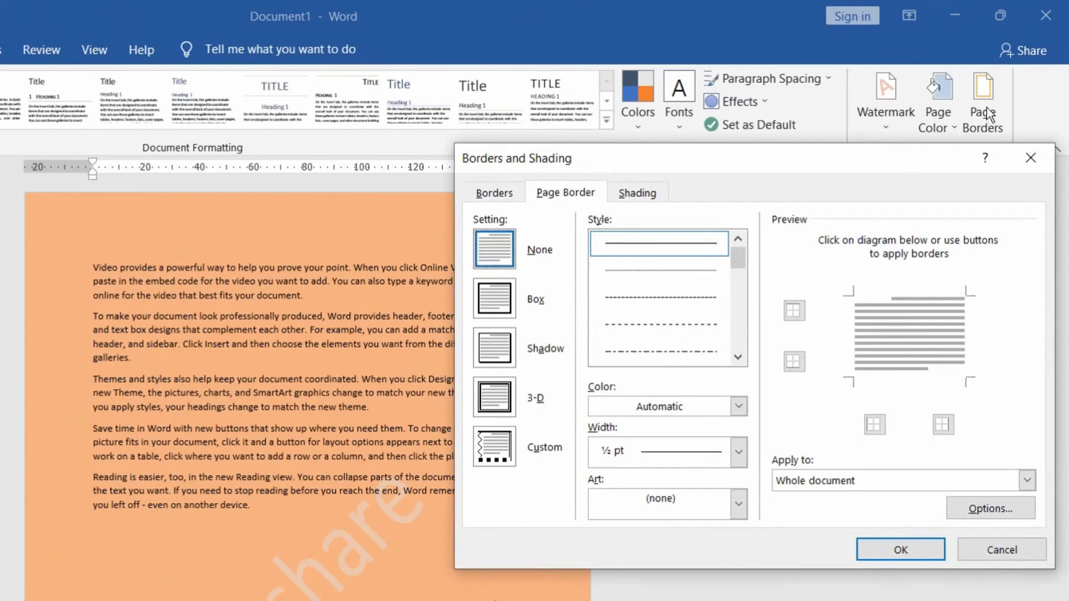
left_click(491, 303)
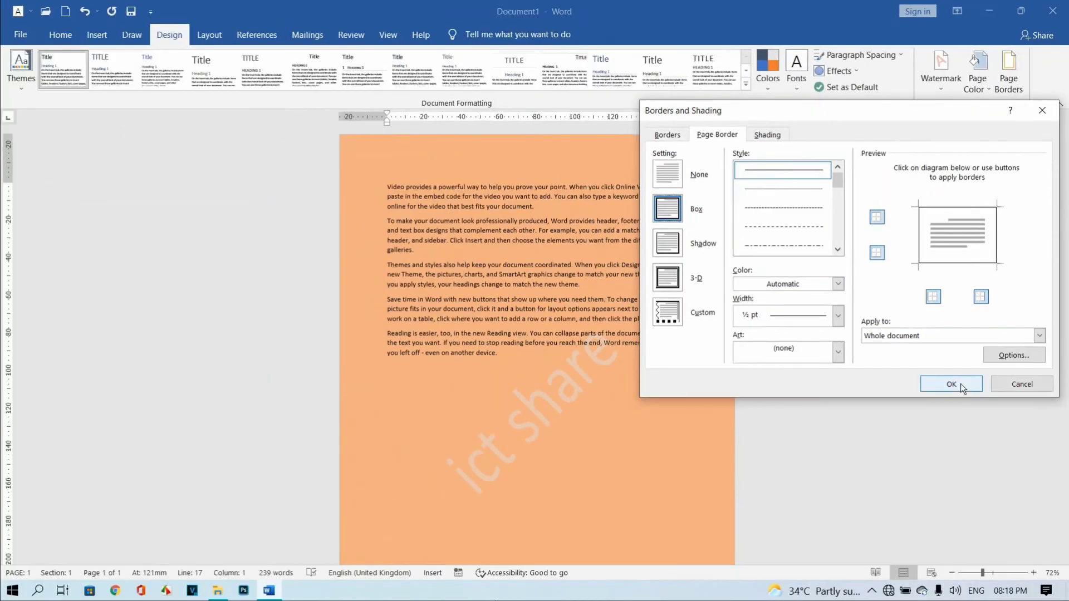
left_click(913, 551)
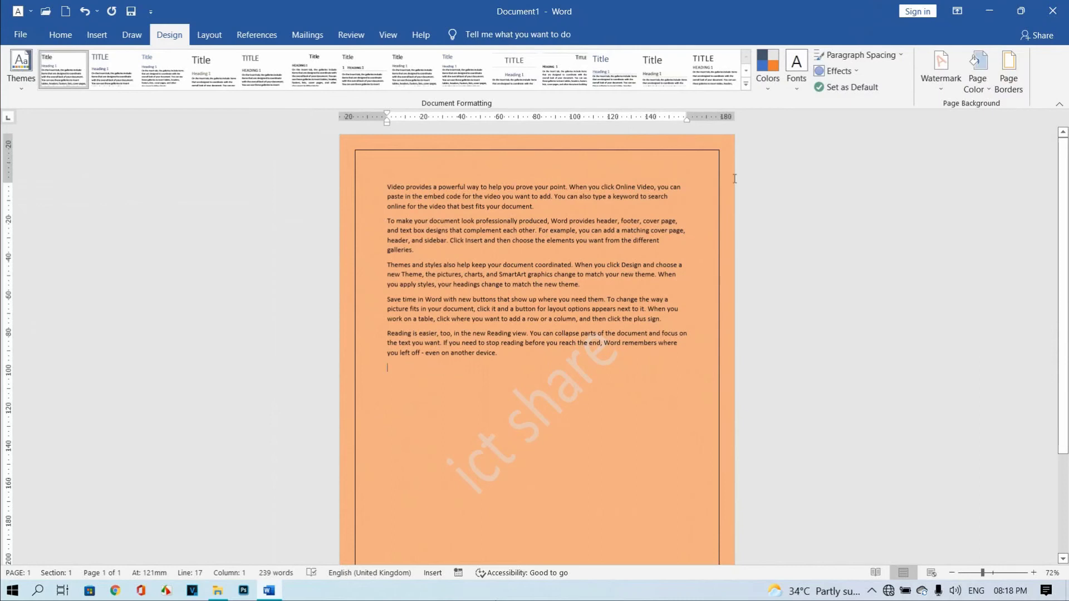
Change the page border's line style to the finely dotted line, third in the style list, and apply it
left_click(1010, 84)
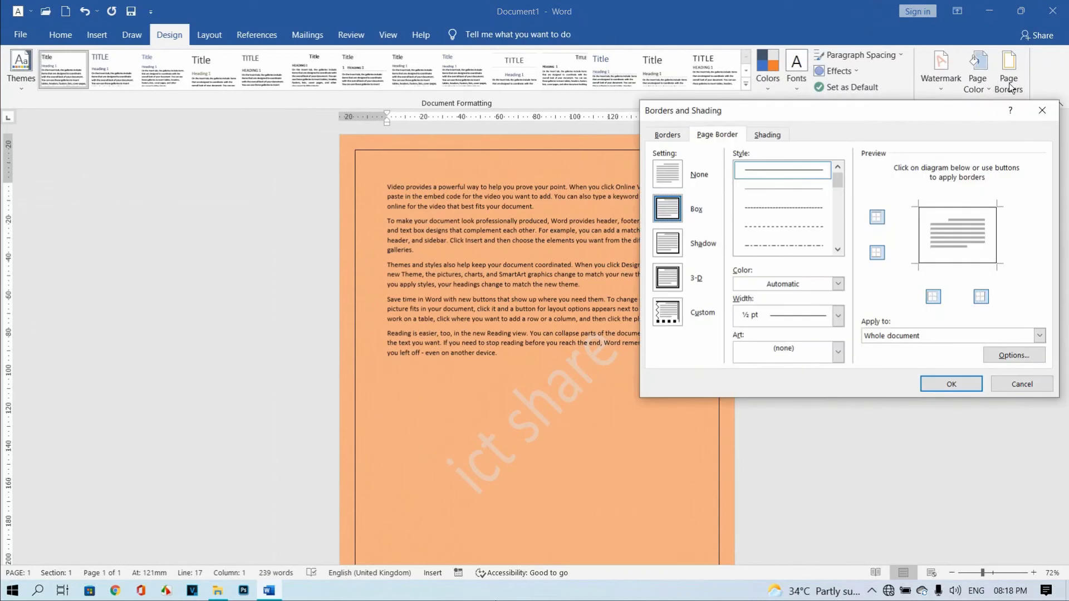
left_click(792, 212)
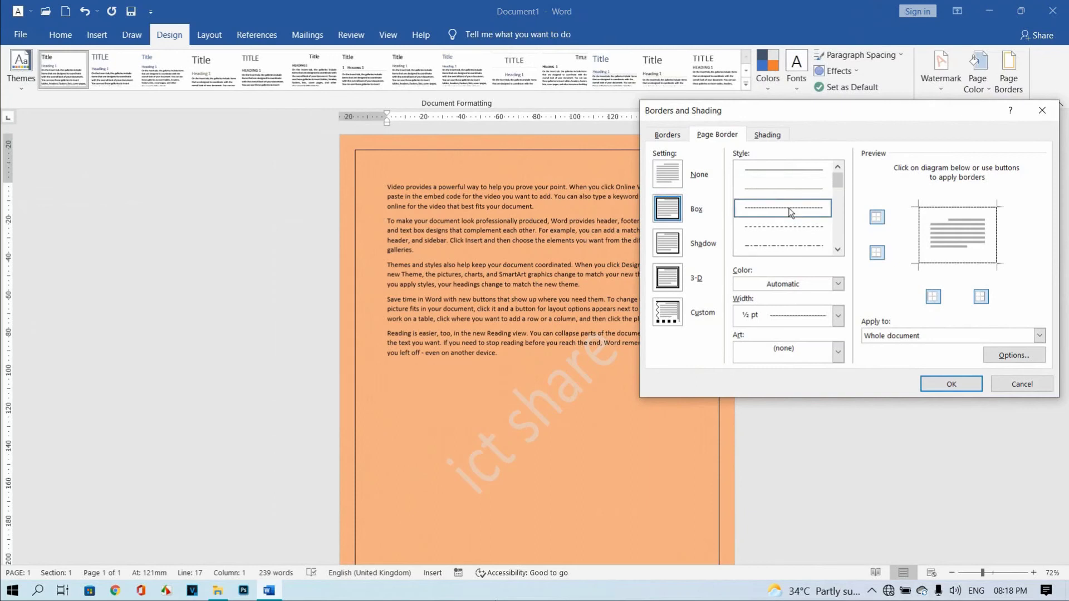
left_click(946, 387)
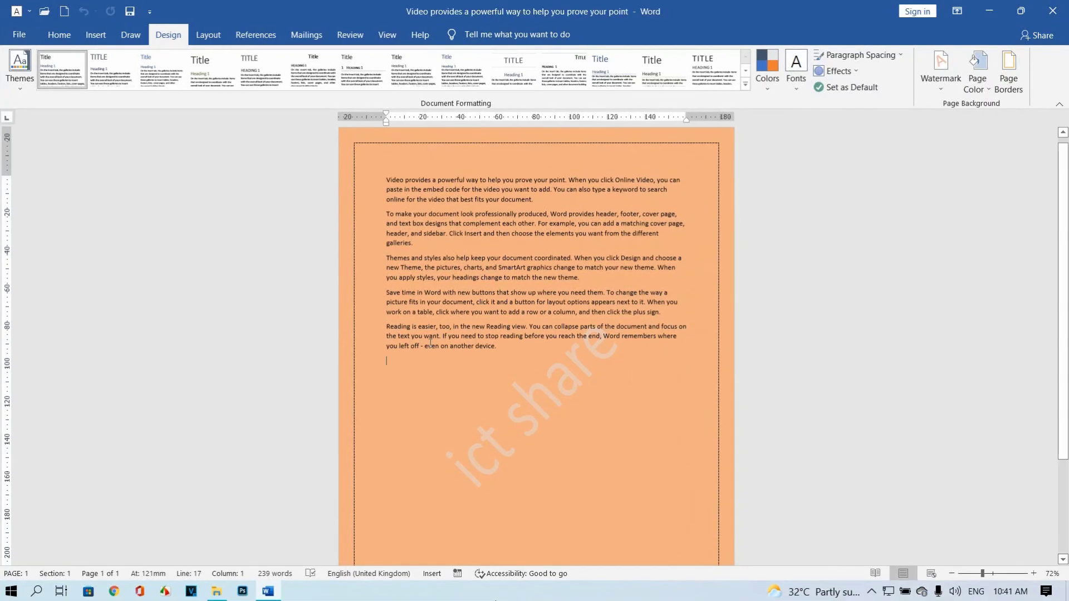
Replace the dotted page border with the red apples art border and apply it to the whole document
left_click(1014, 88)
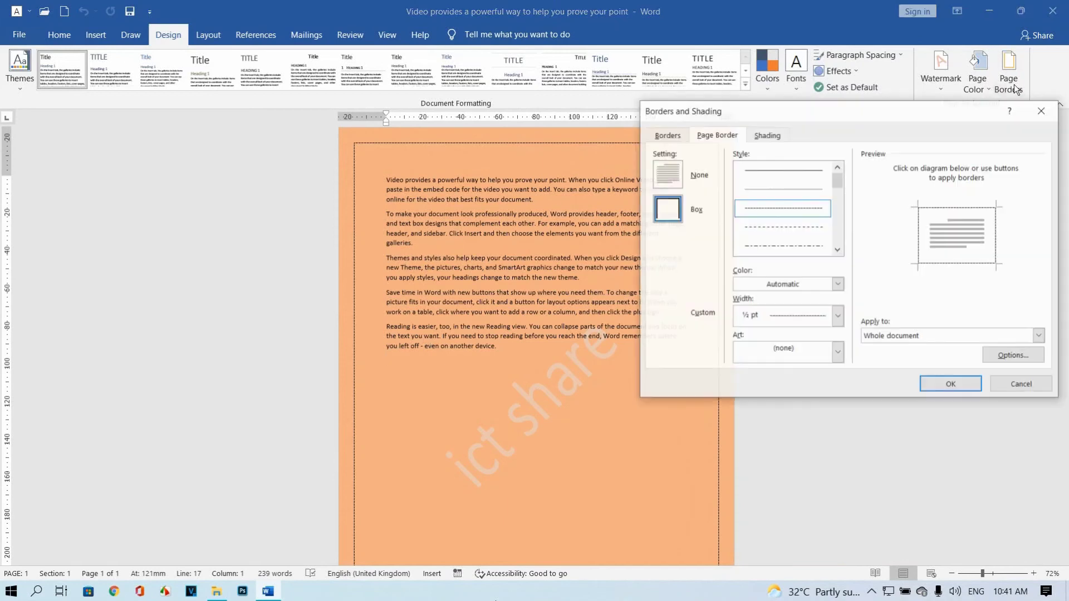
left_click(838, 352)
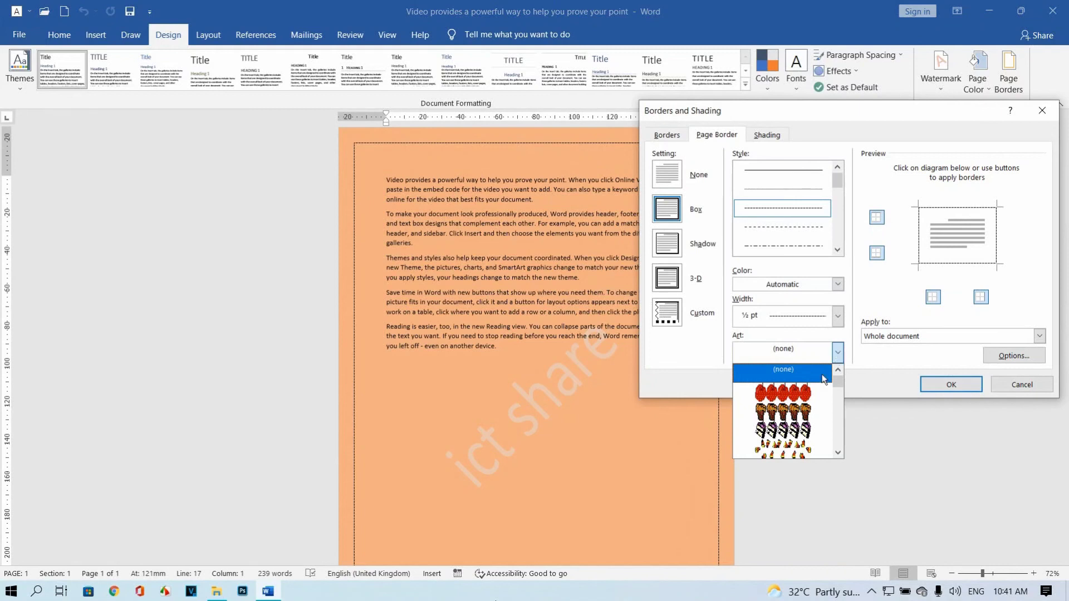
left_click(812, 393)
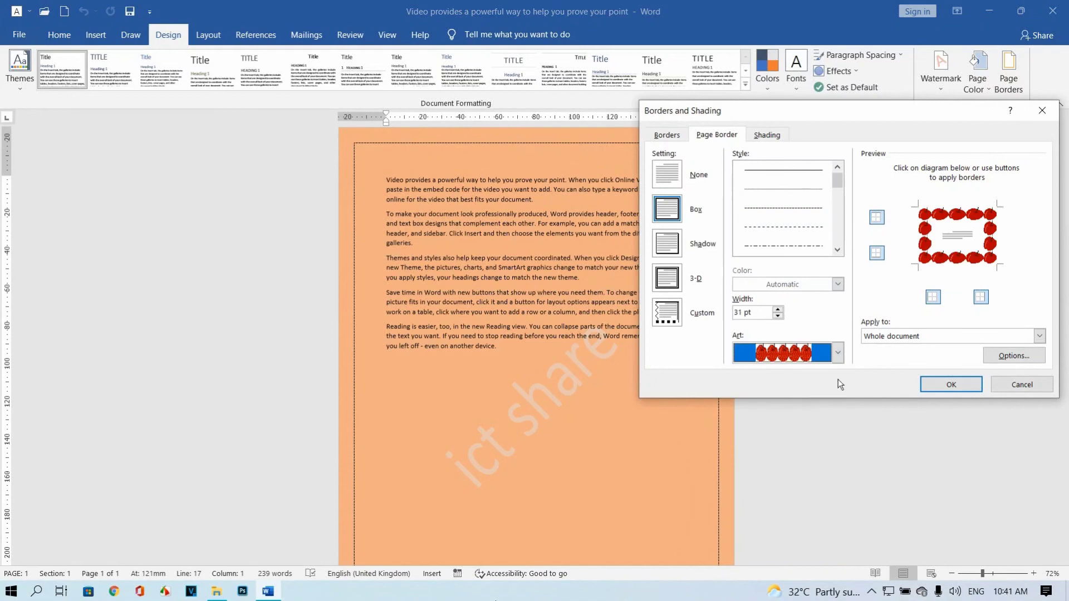
left_click(950, 385)
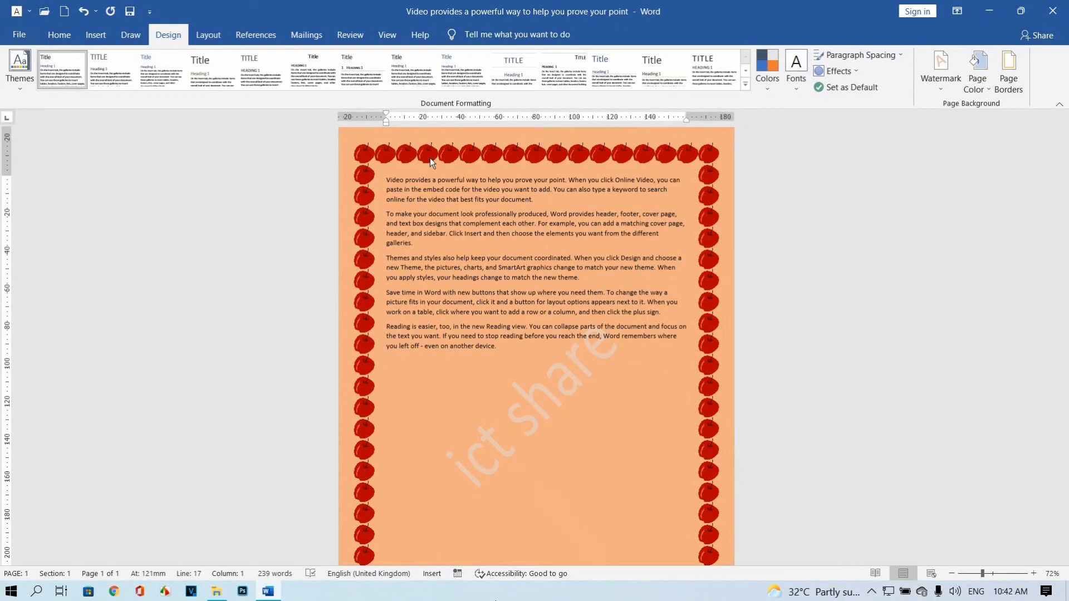
Remove the apple page border from the whole document by choosing the None setting
left_click(1008, 84)
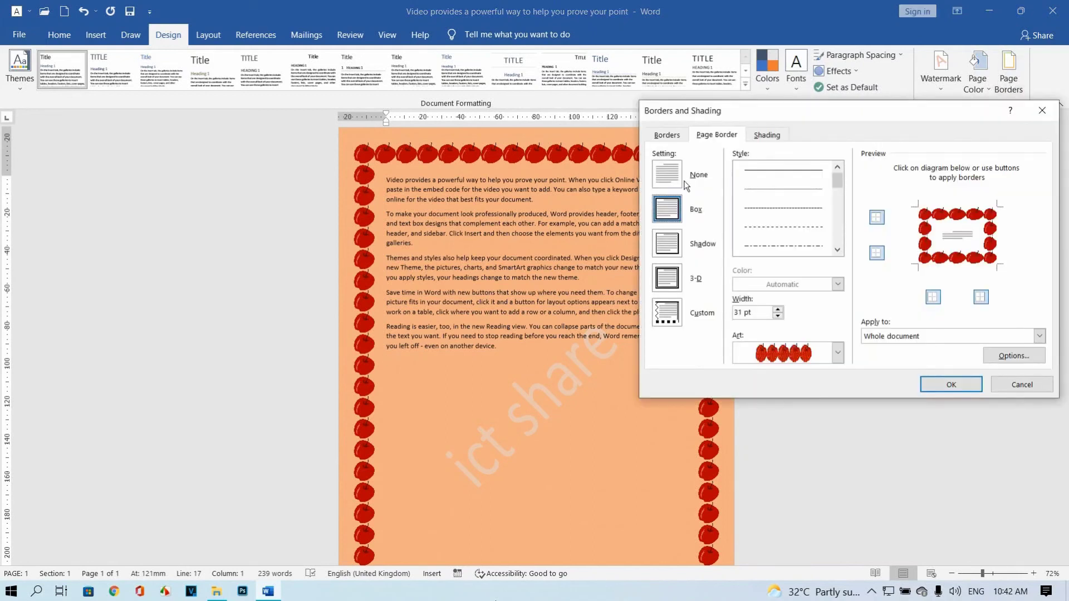
left_click(668, 174)
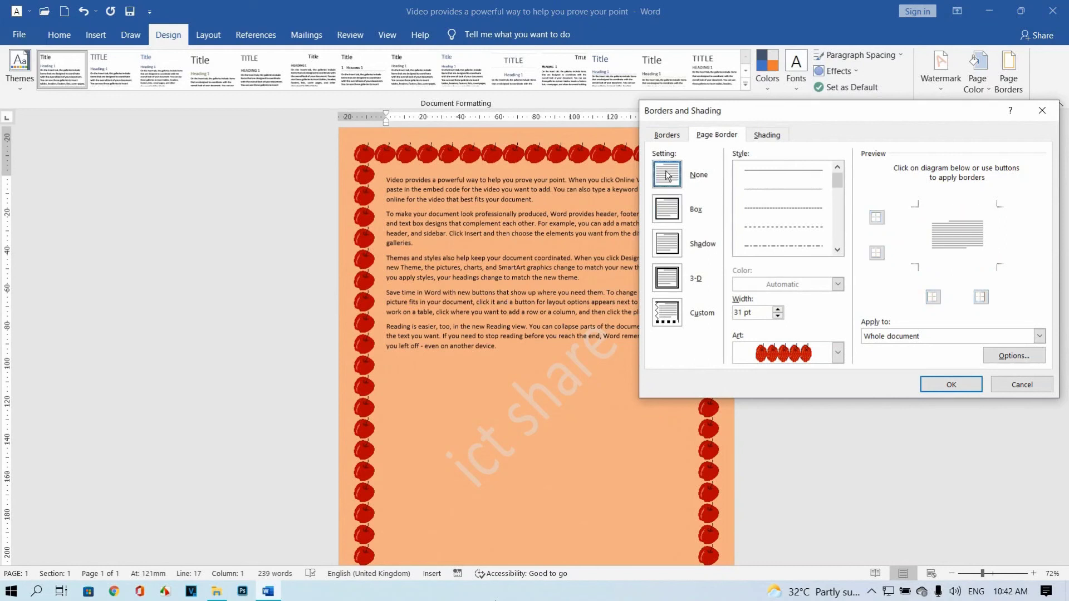
left_click(934, 389)
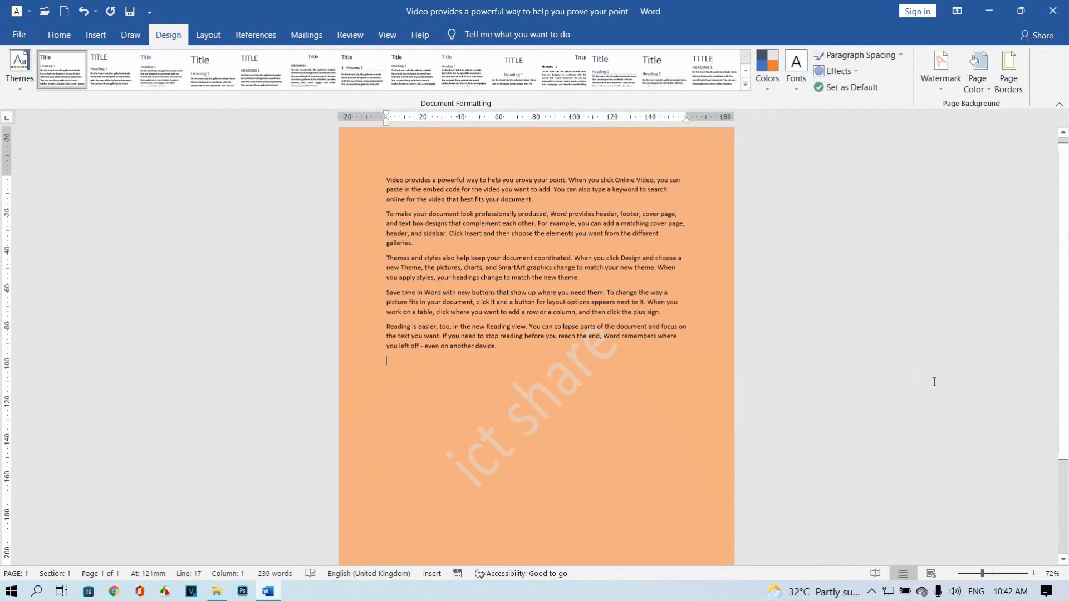